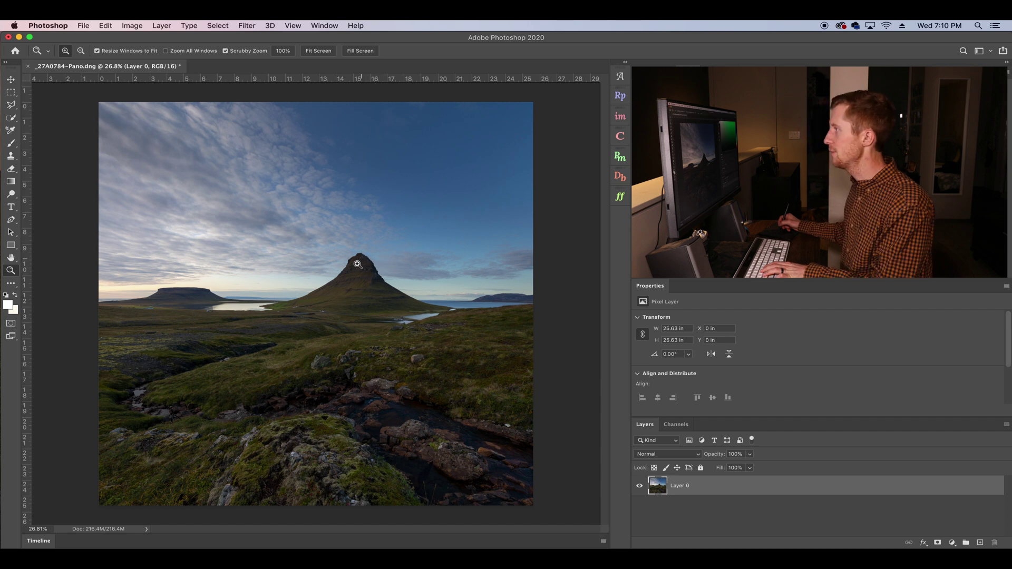
- Enter Free Transform on Layer 0 with Cmd+T
key(super+t)
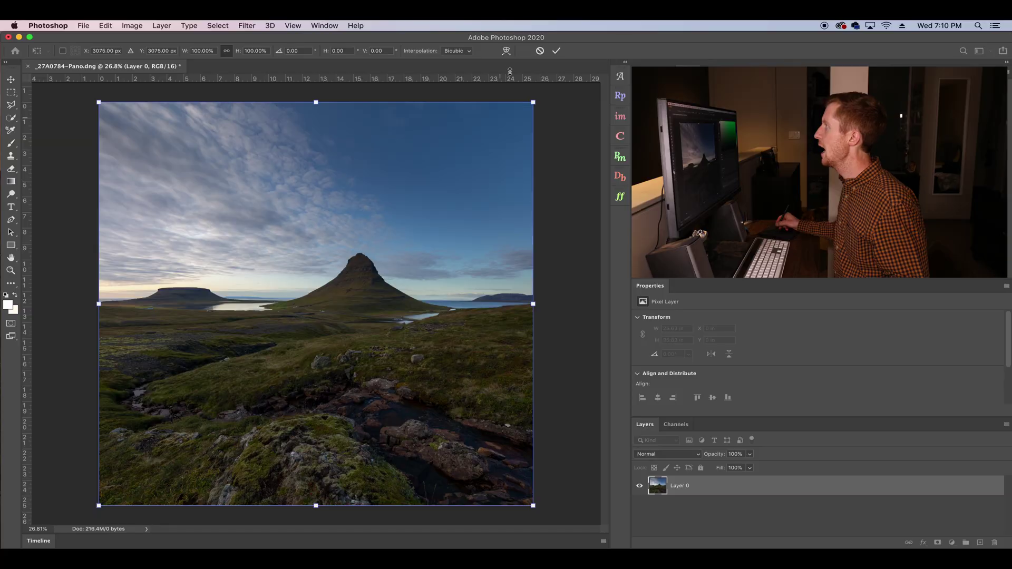
- Switch the transform to Warp, try a trial bend on the landscape, then undo it
click(507, 51)
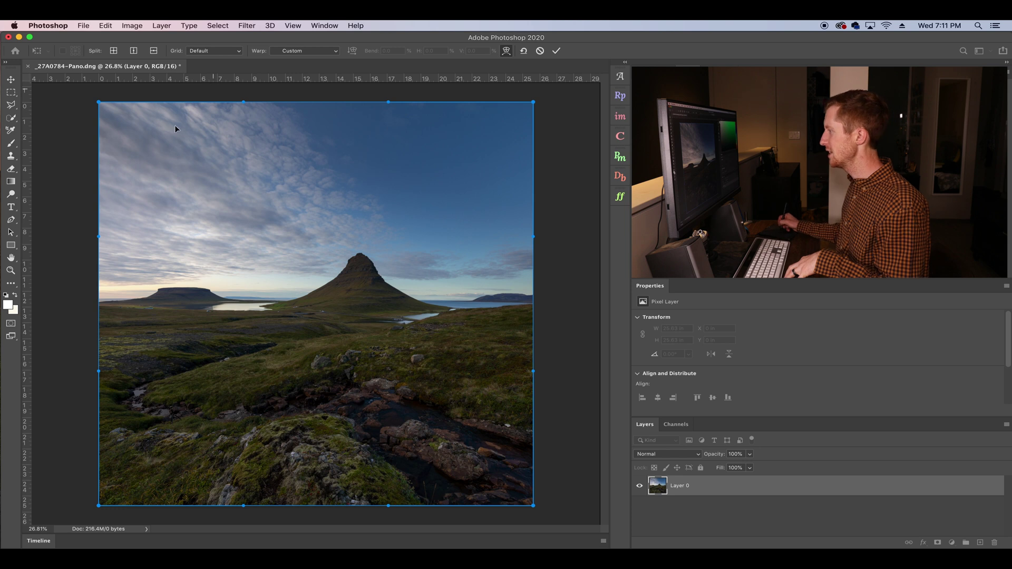
drag(271, 305, 270, 399)
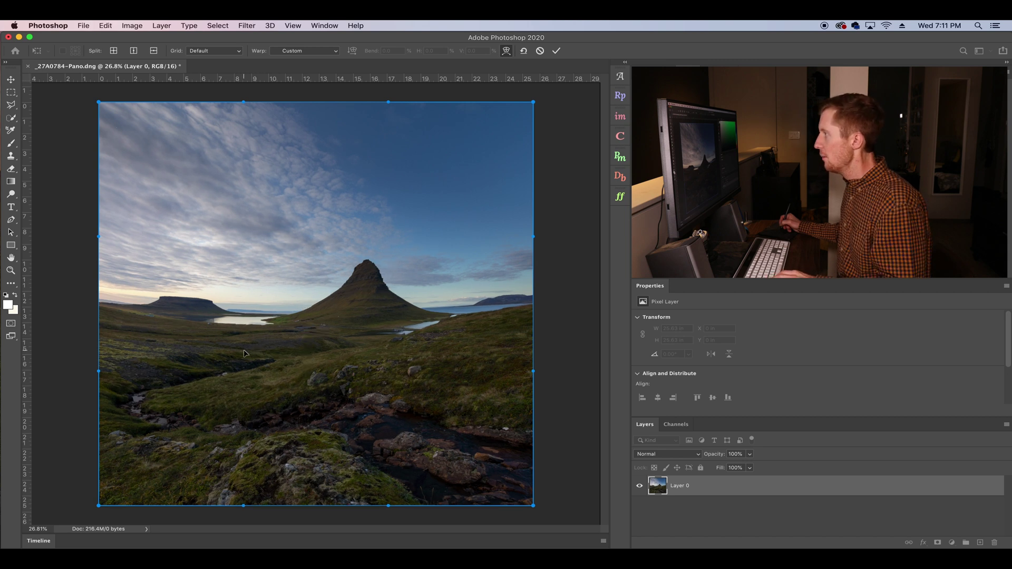
key(super+z)
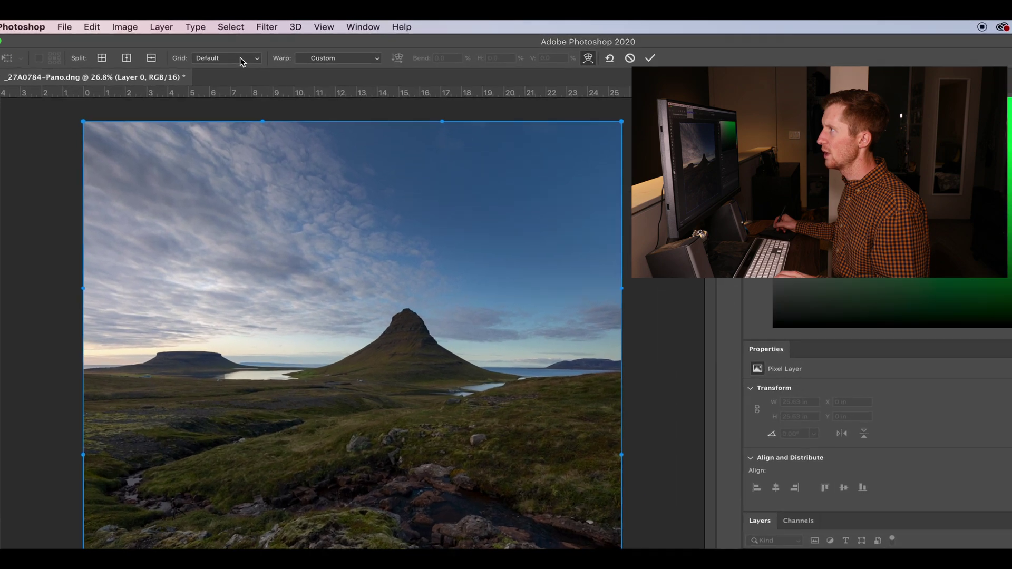
- Change the warp grid size through 3 x 3 and 4 x 4 to 5 x 5
click(215, 51)
click(211, 60)
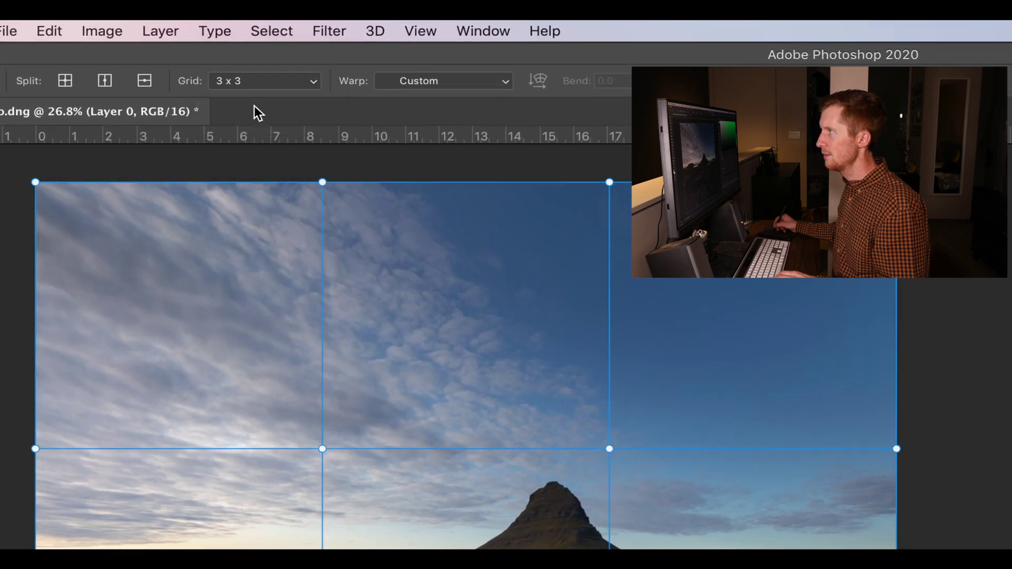
click(271, 82)
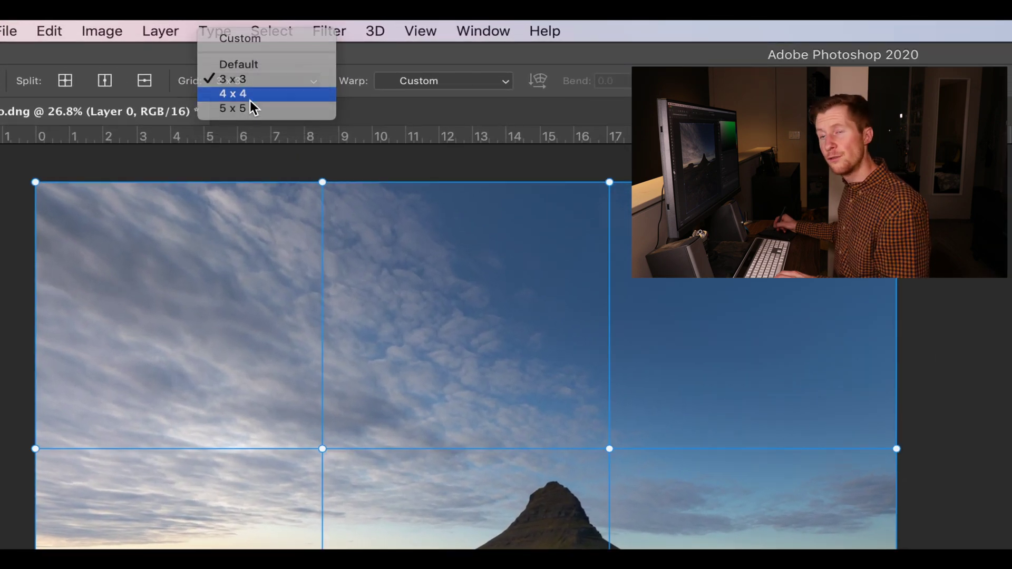
click(247, 95)
click(253, 81)
click(258, 93)
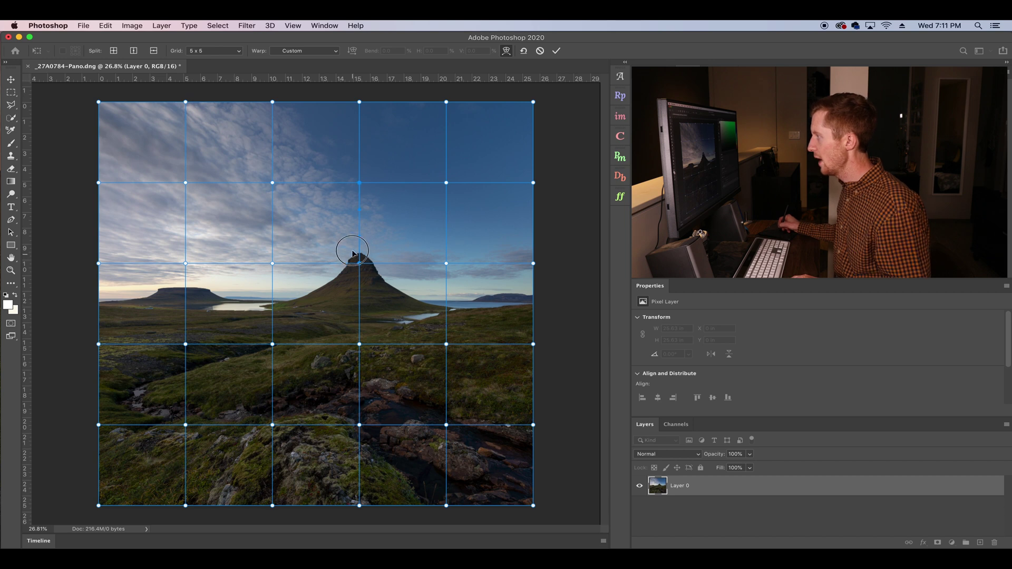
- Try pulling the grid at the peak, then undo all warp changes
drag(352, 253, 329, 241)
key(super+z)
key(super+z)
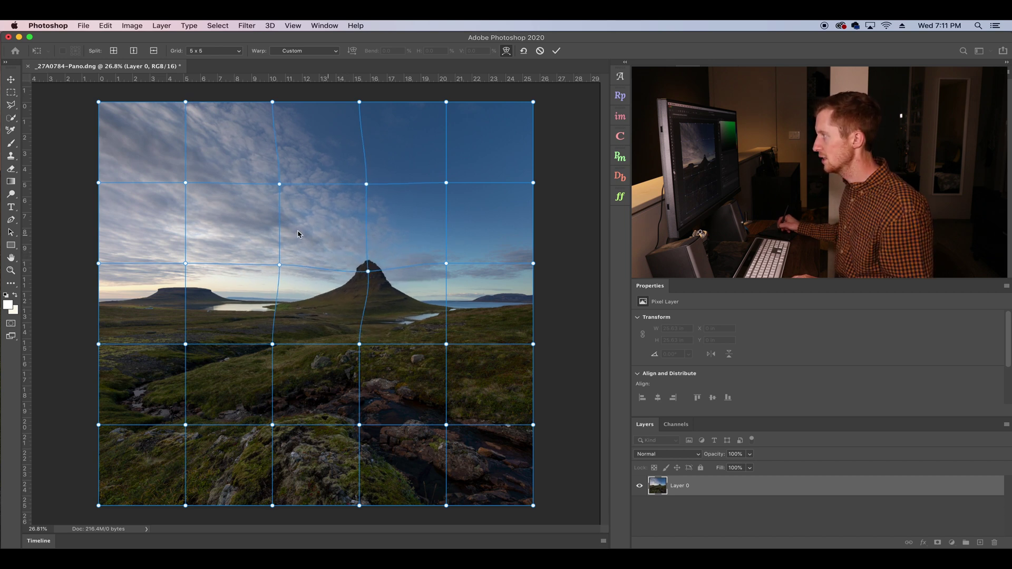
click(304, 239)
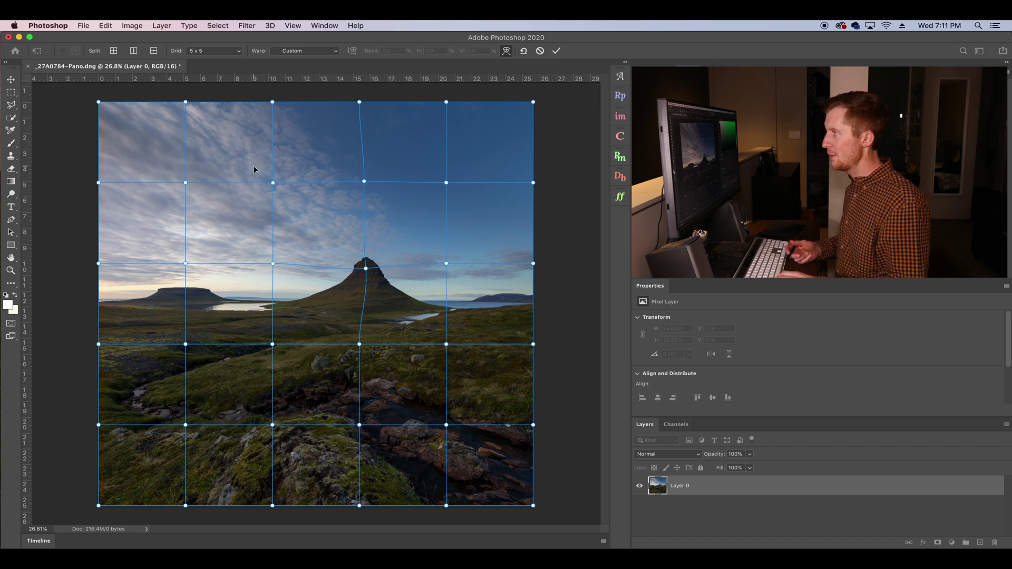
key(super+z)
key(super+z)
key(super+z)
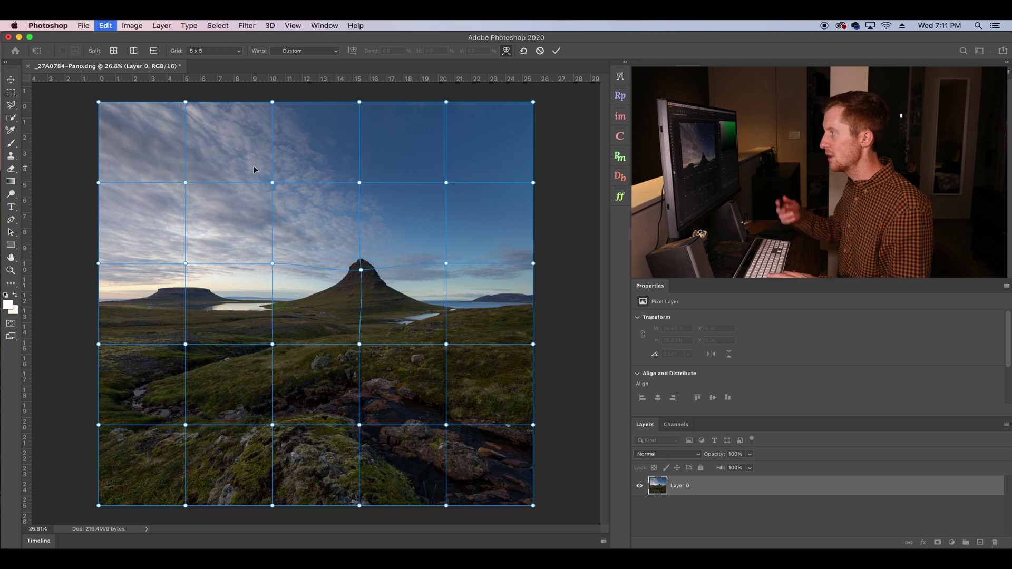
key(super+z)
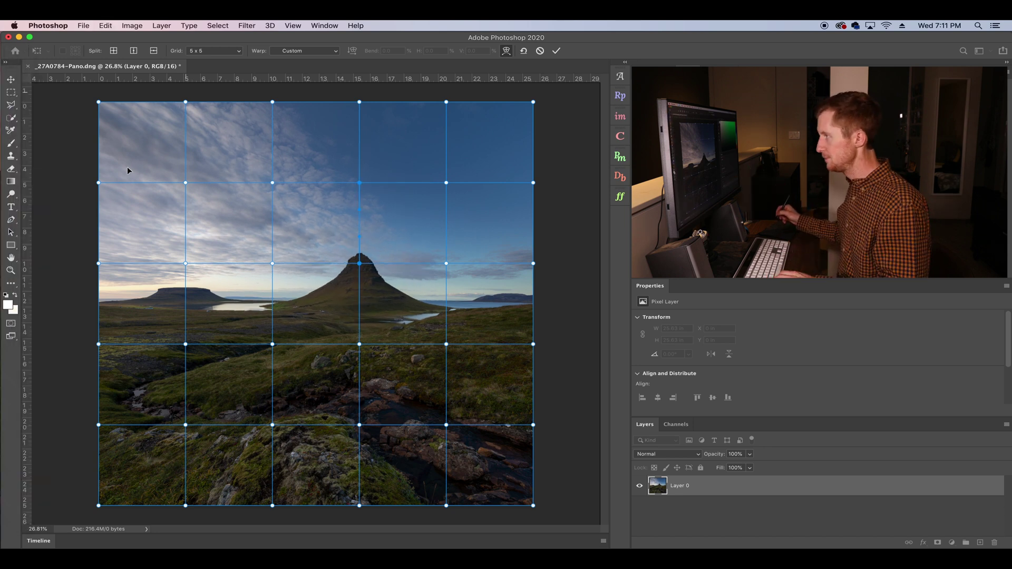
- Reset the grid to 3 x 3, then try a horizontal split and bend over the lake and undo both
click(213, 47)
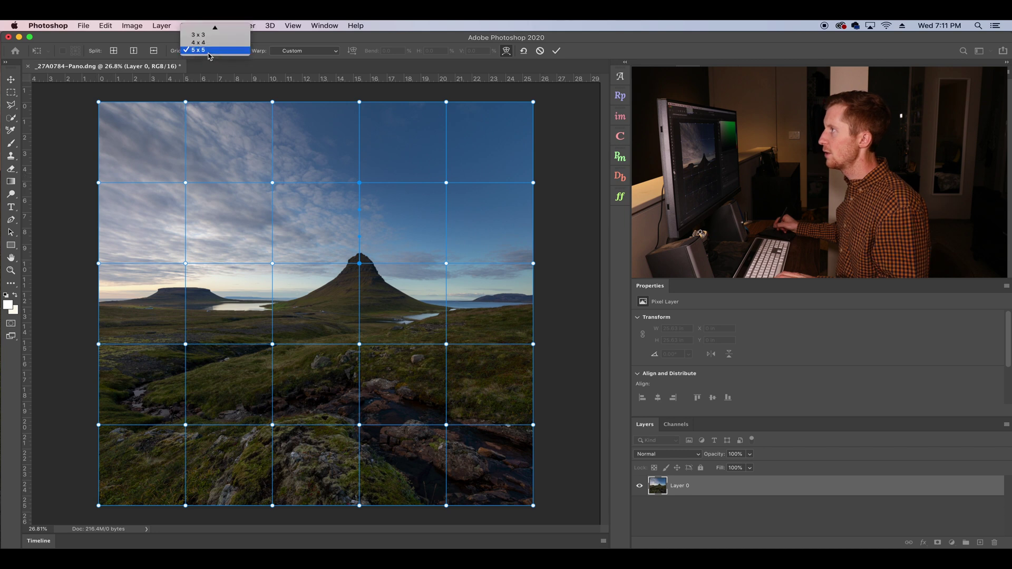
click(210, 37)
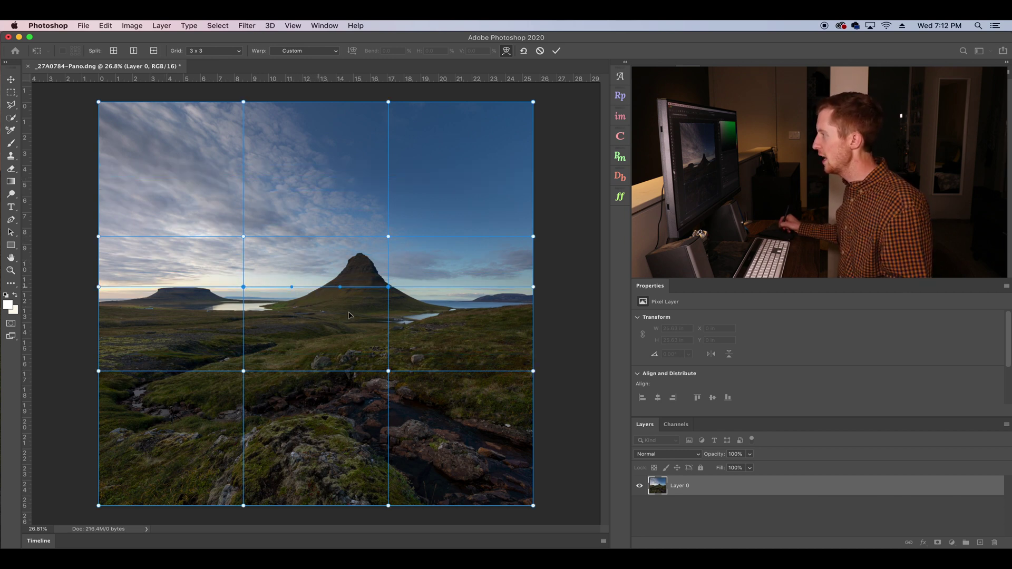
click(340, 287)
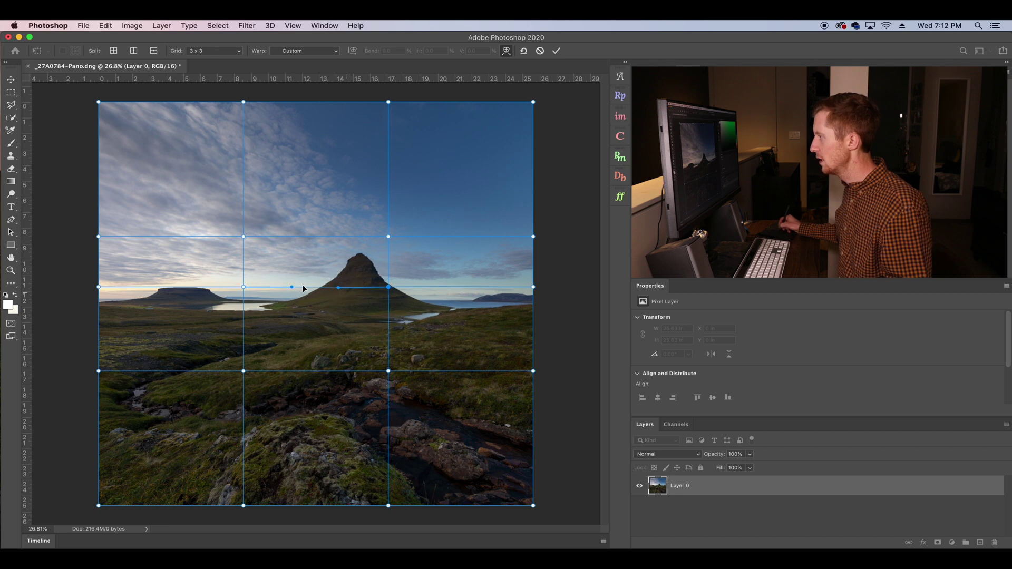
drag(294, 288, 326, 286)
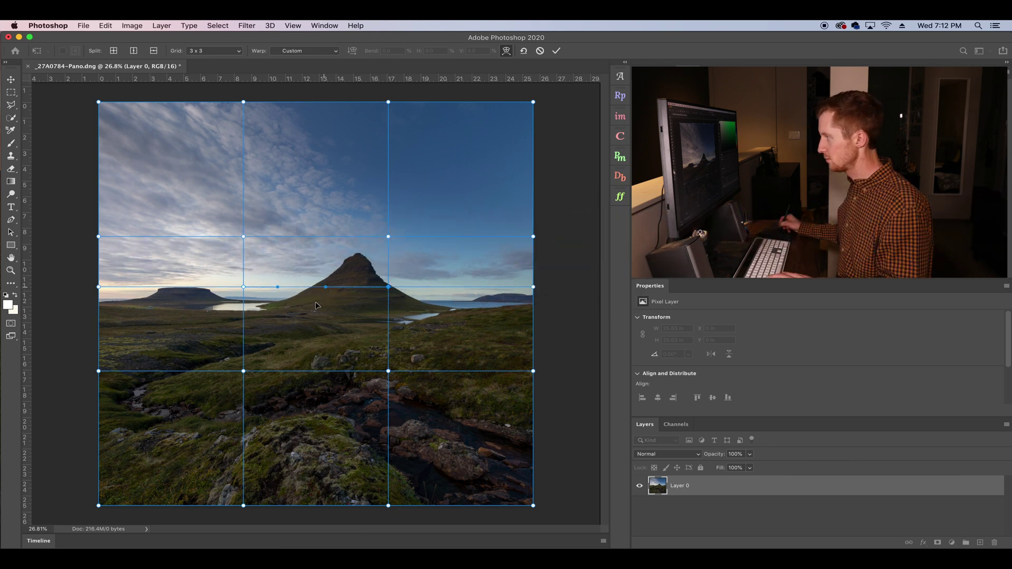
key(super+z)
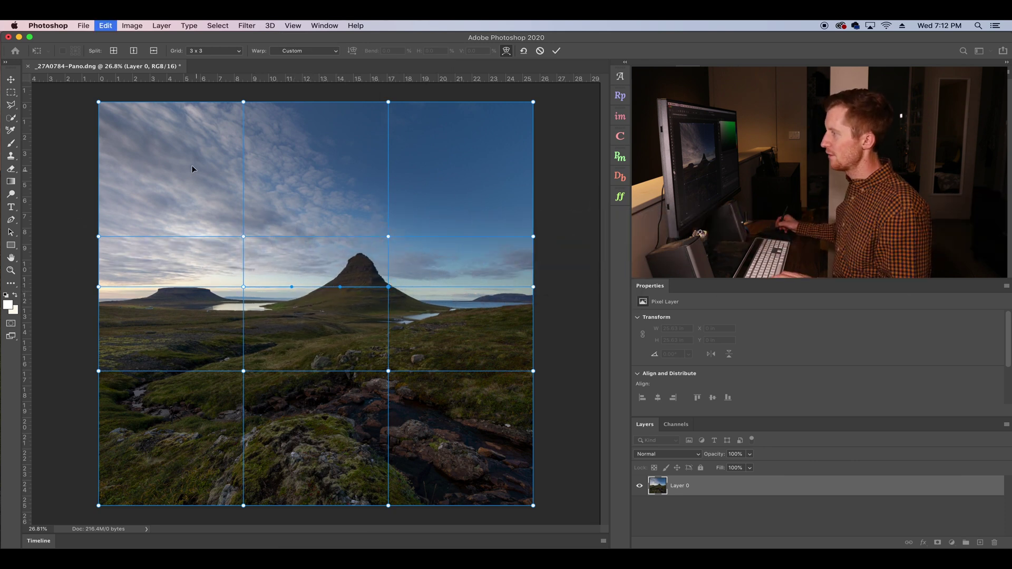
key(super+z)
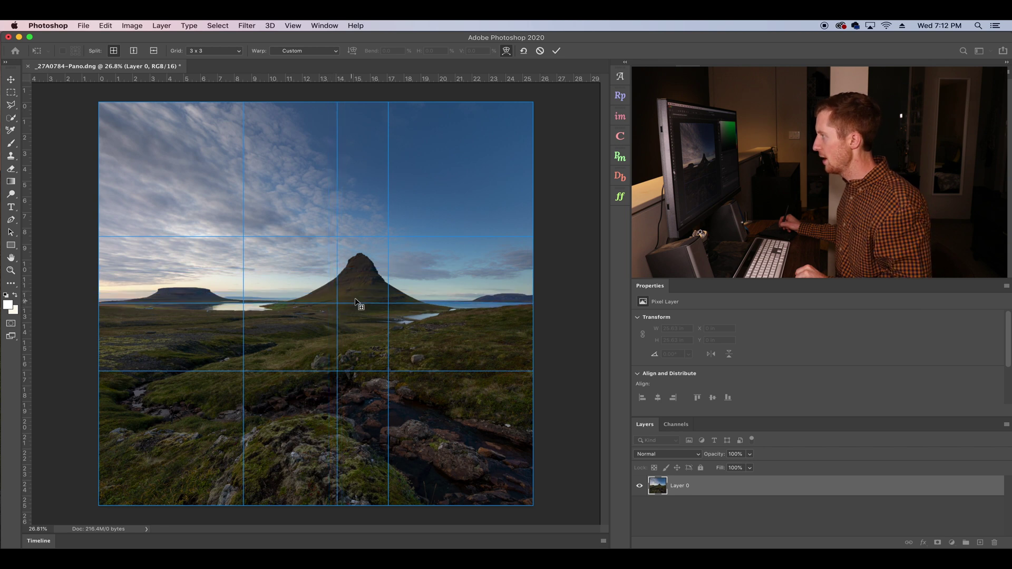
- Split the grid through the mountain peak and pull its warp points upward to raise the summit
click(360, 269)
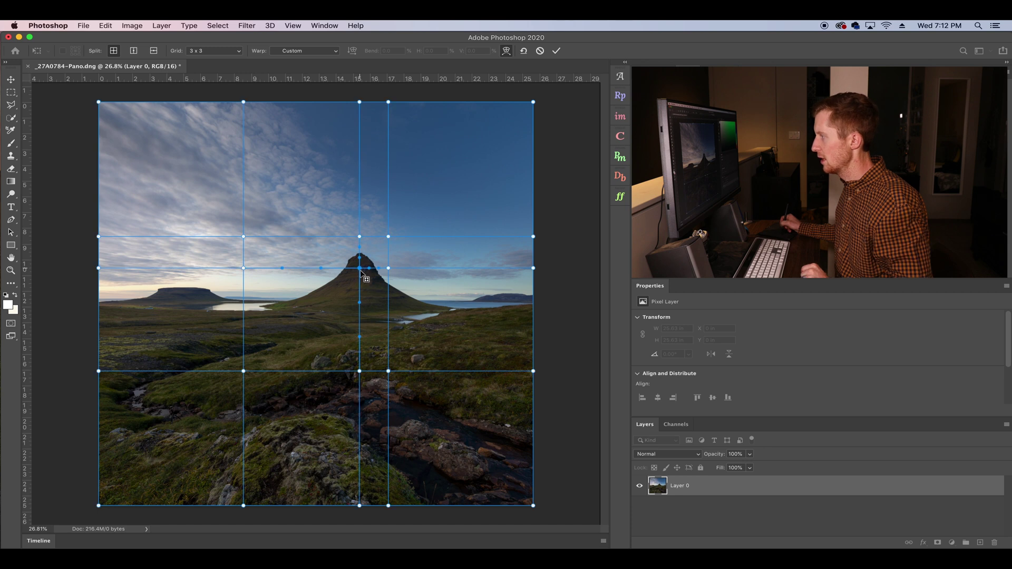
click(361, 304)
drag(361, 317, 360, 315)
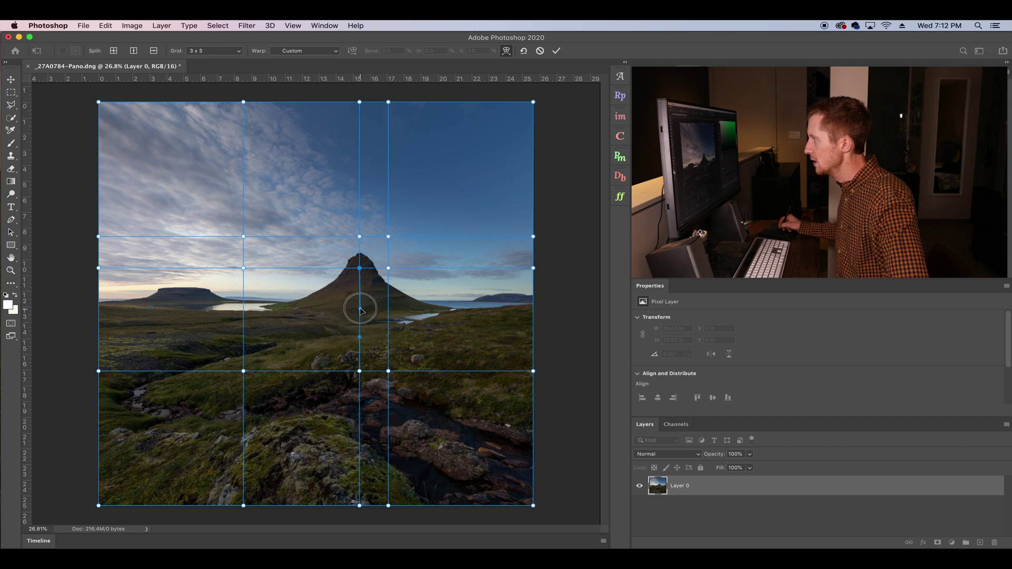
drag(362, 230, 362, 228)
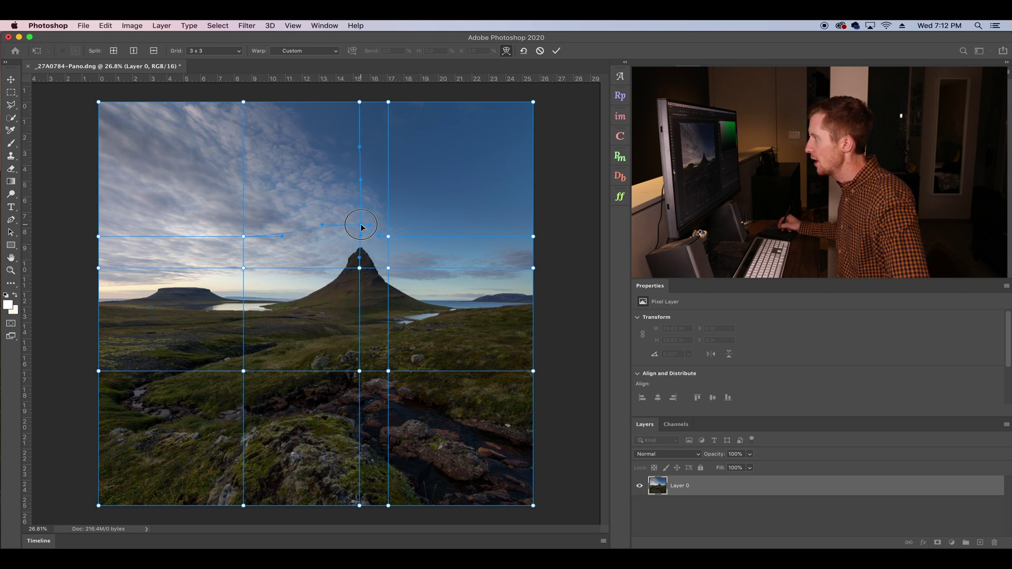
click(317, 266)
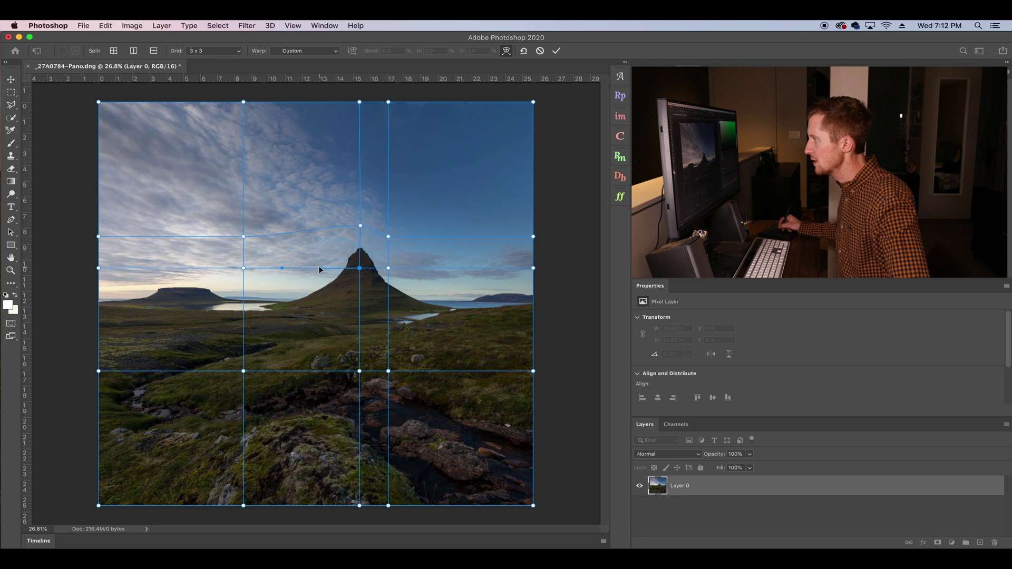
drag(387, 270, 361, 256)
click(376, 269)
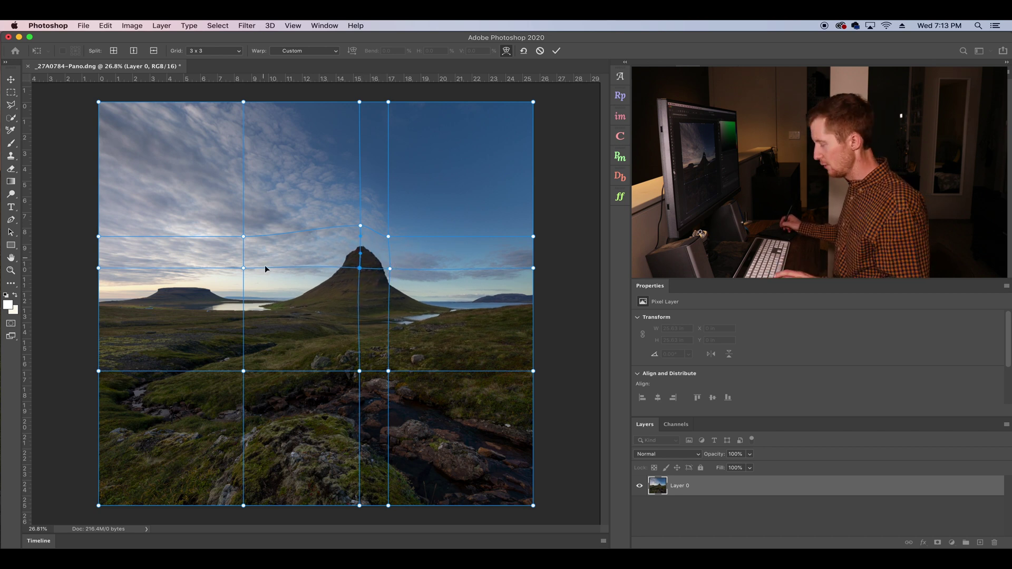
- Add crosswise splits left of the peak, in the upper right sky, and over the left foreground
key(alt)
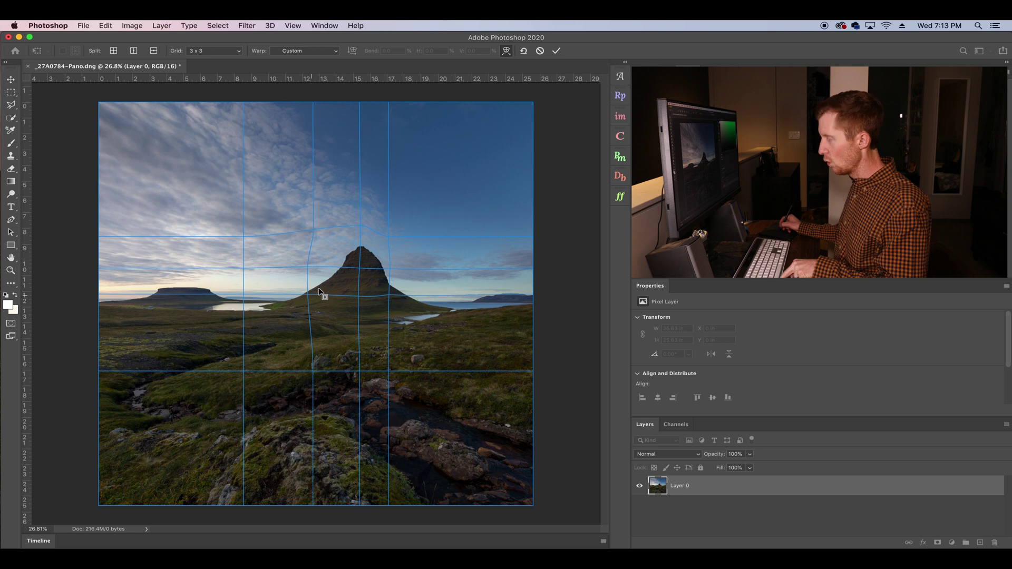
click(295, 195)
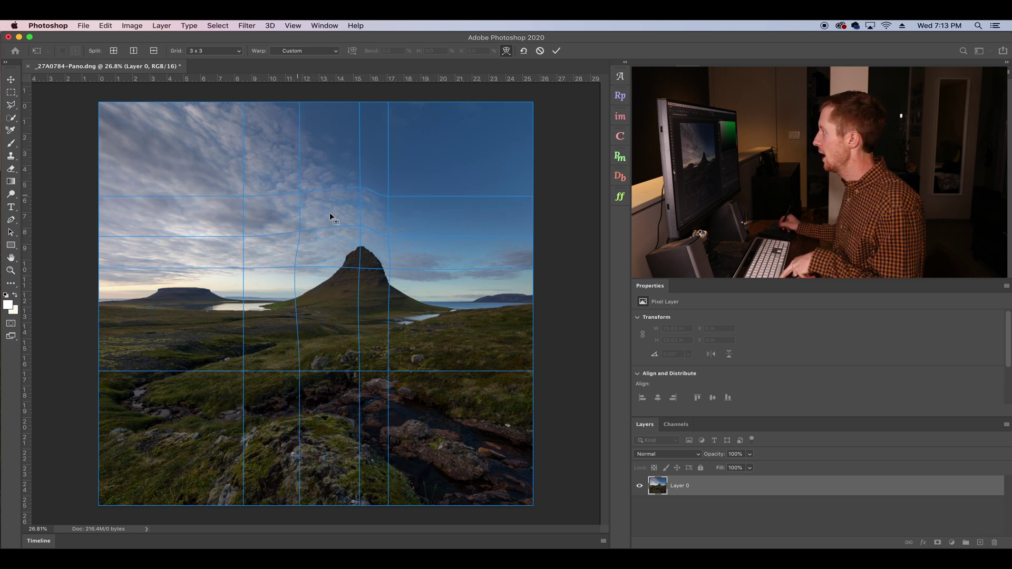
alt+click(442, 221)
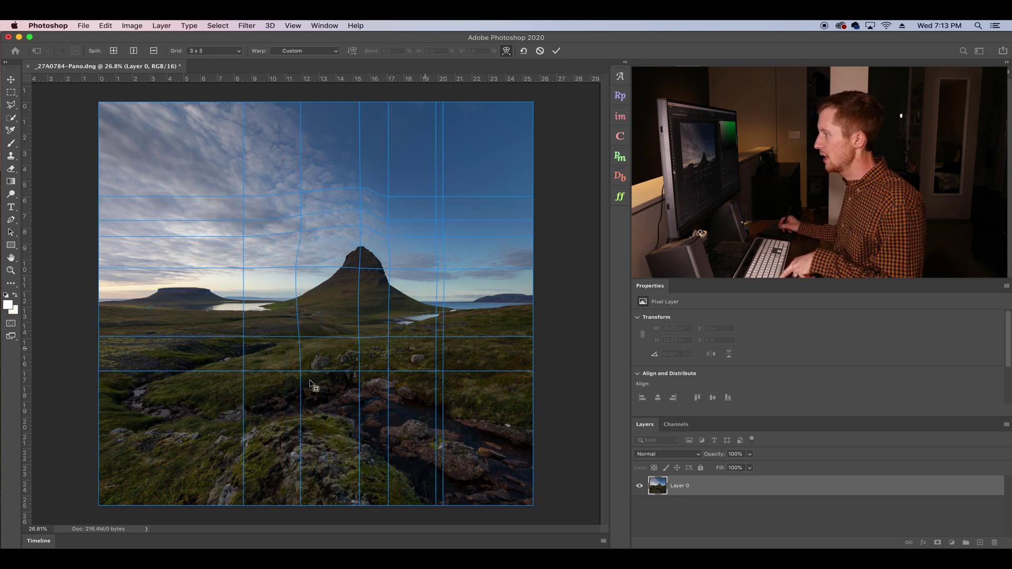
alt+click(220, 313)
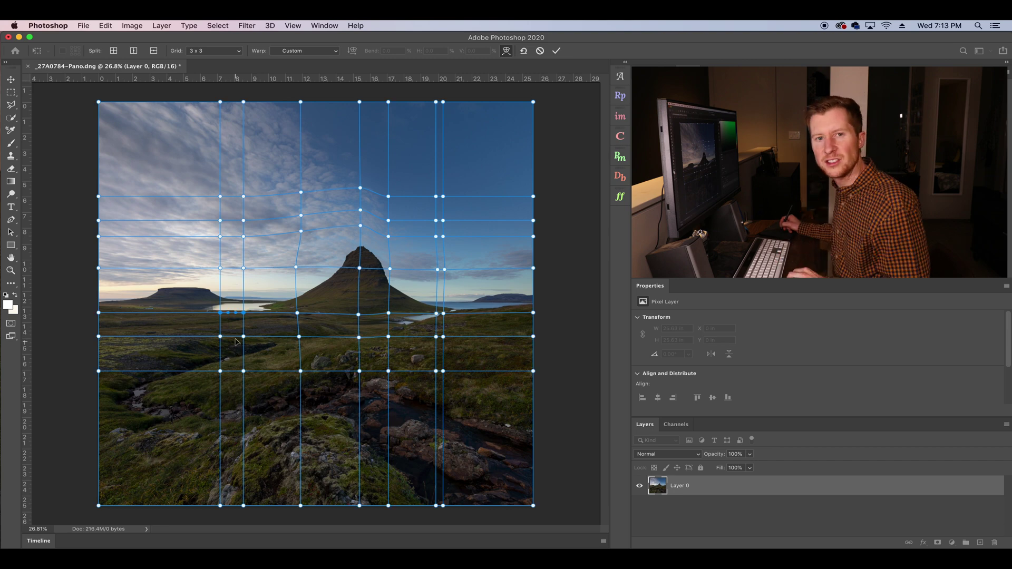